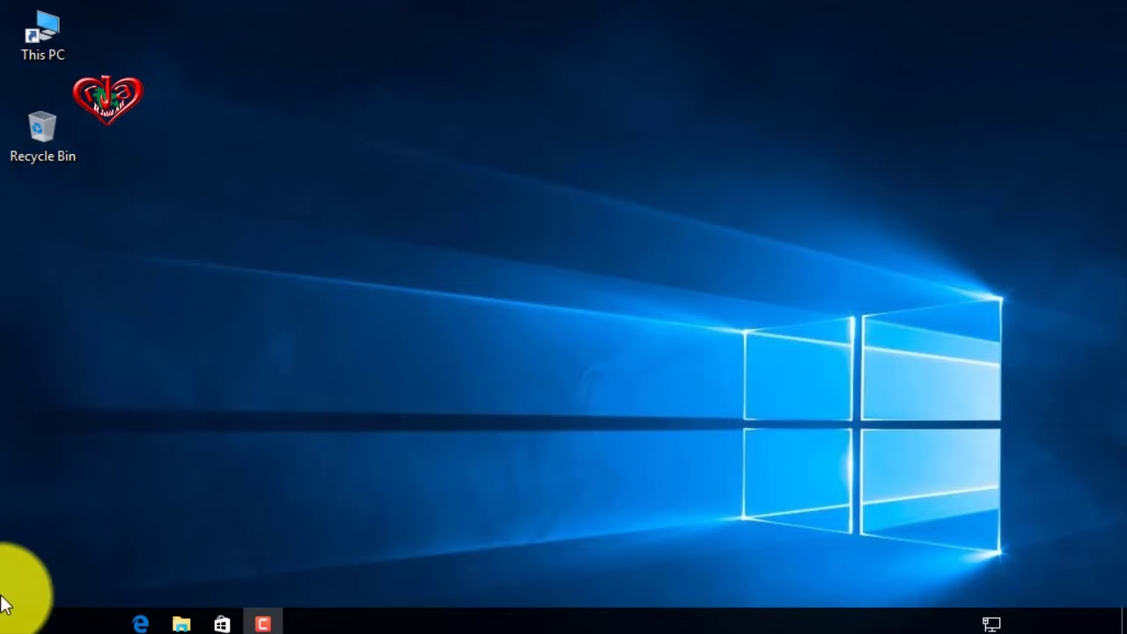
Step: Launch Edge and search Bing for 'chrome download'
click(140, 624)
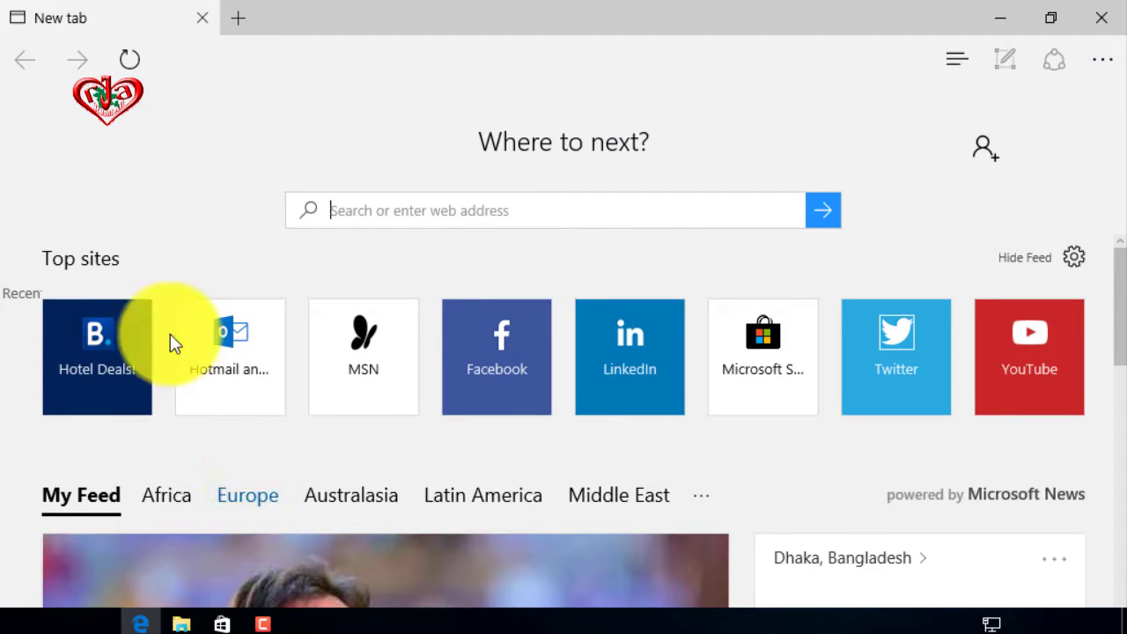
scroll(297, 55, down, 2)
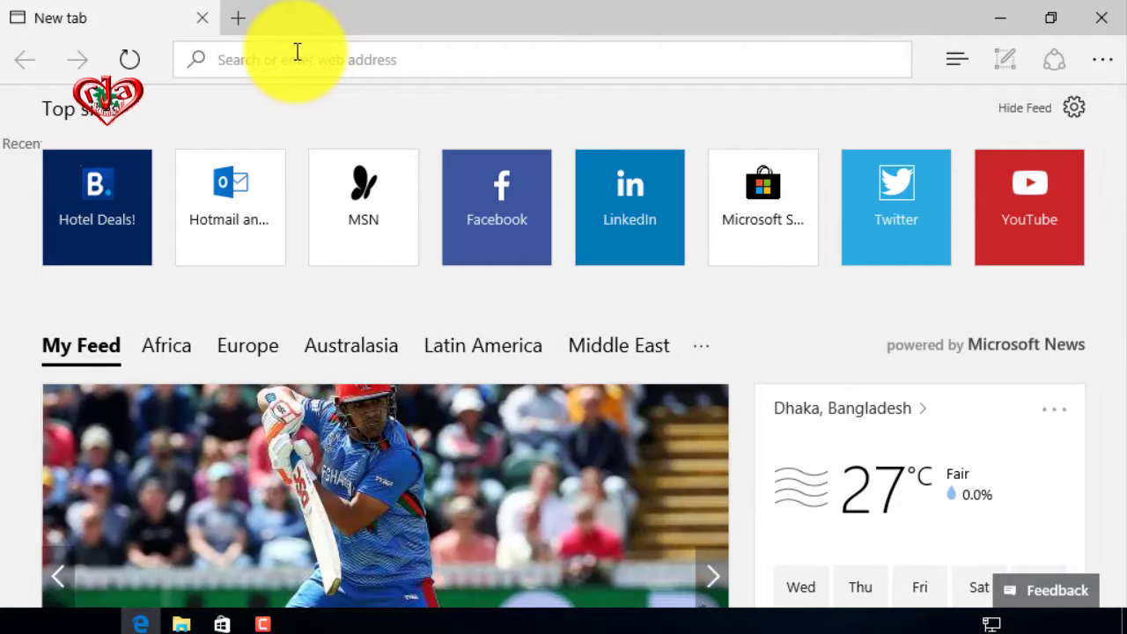
text(cr)
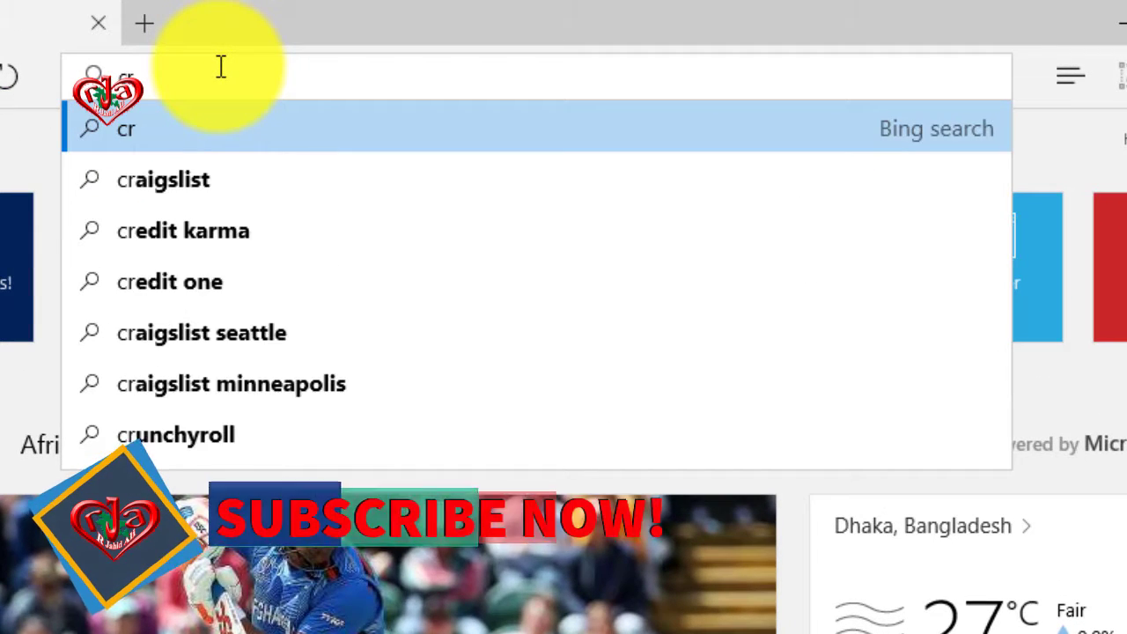
key(BackSpace)
text(h)
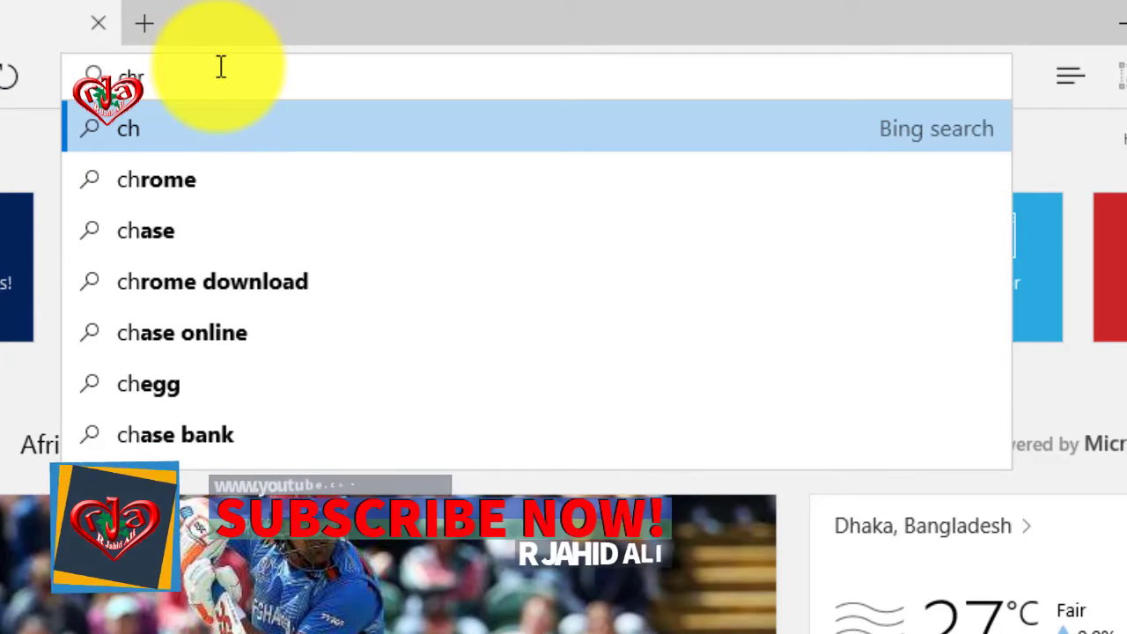
text(rome)
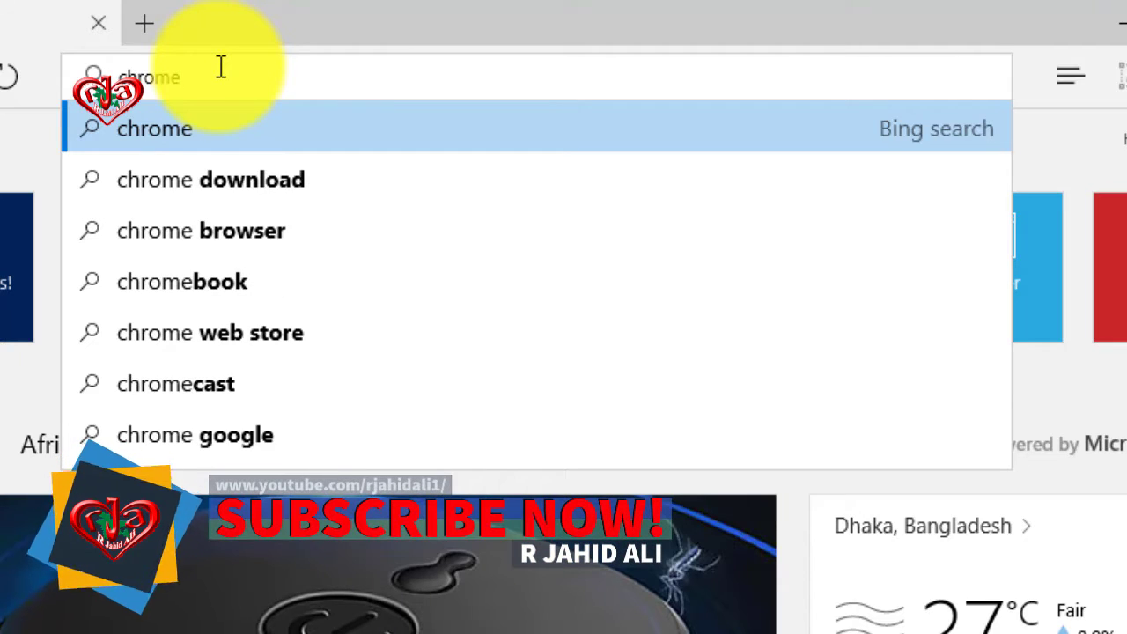
click(236, 187)
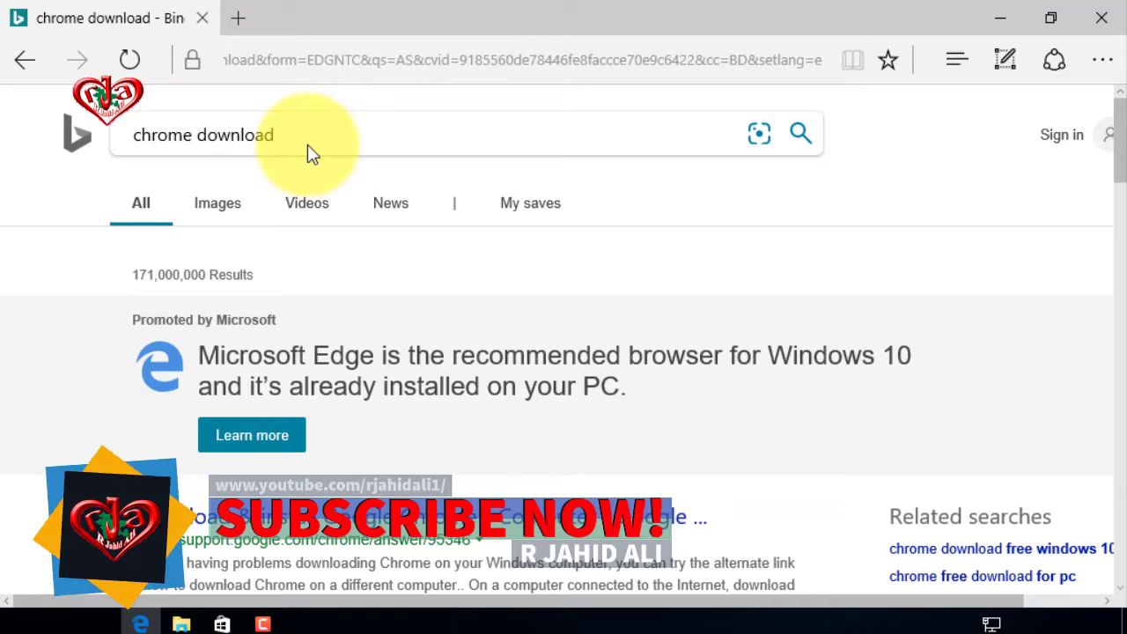
scroll(501, 238, down, 3)
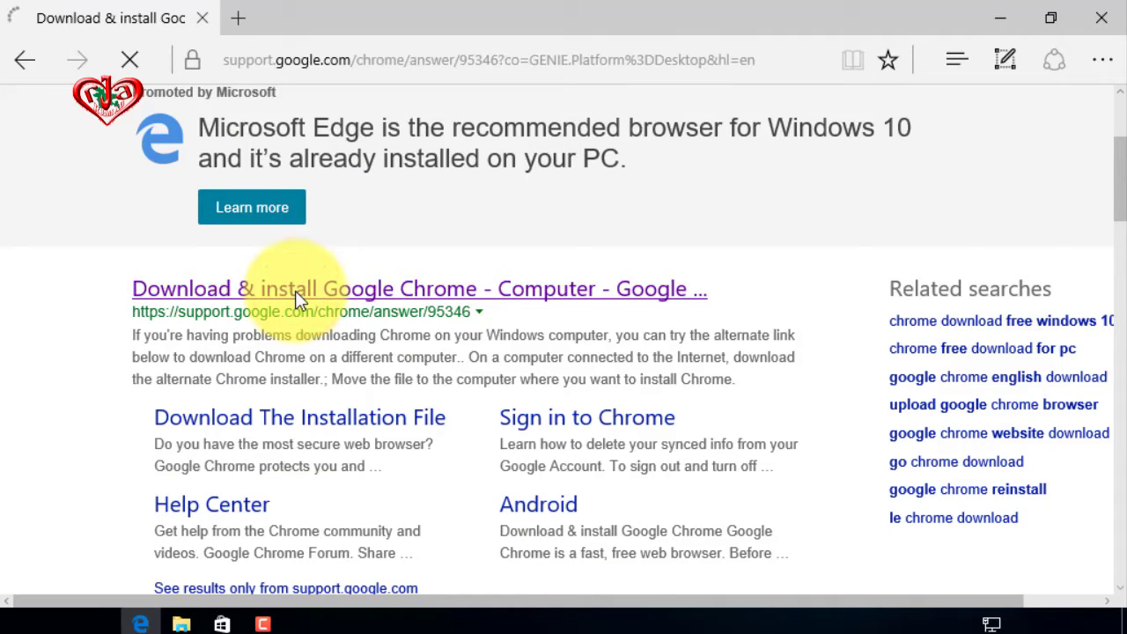
key(alt+Left)
scroll(361, 352, down, 1)
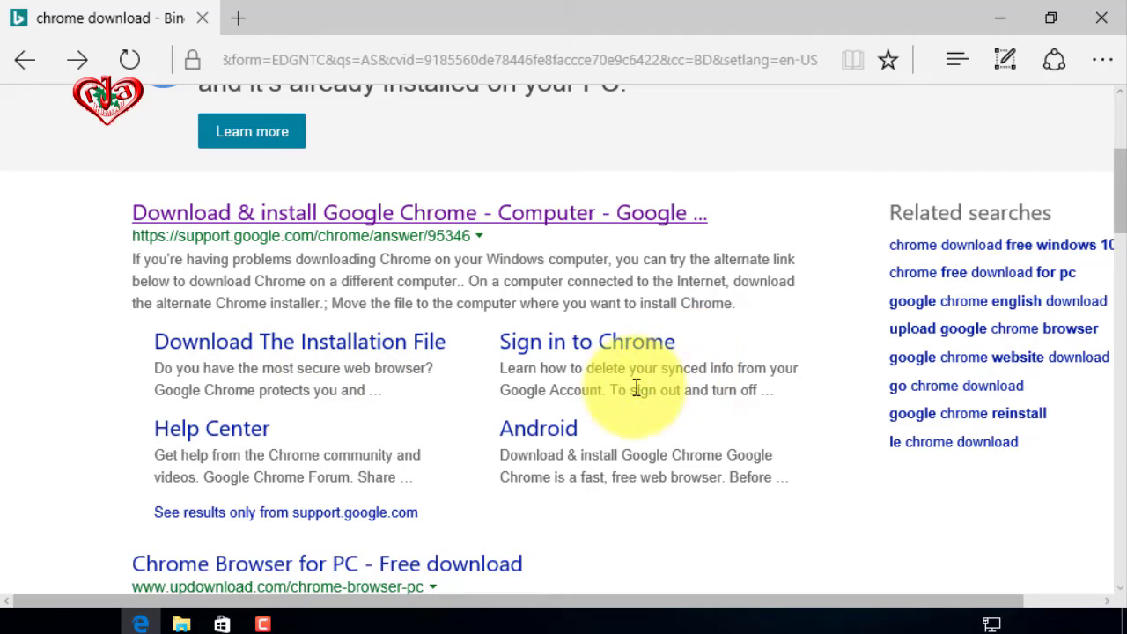
scroll(373, 405, down, 1)
scroll(373, 399, down, 1)
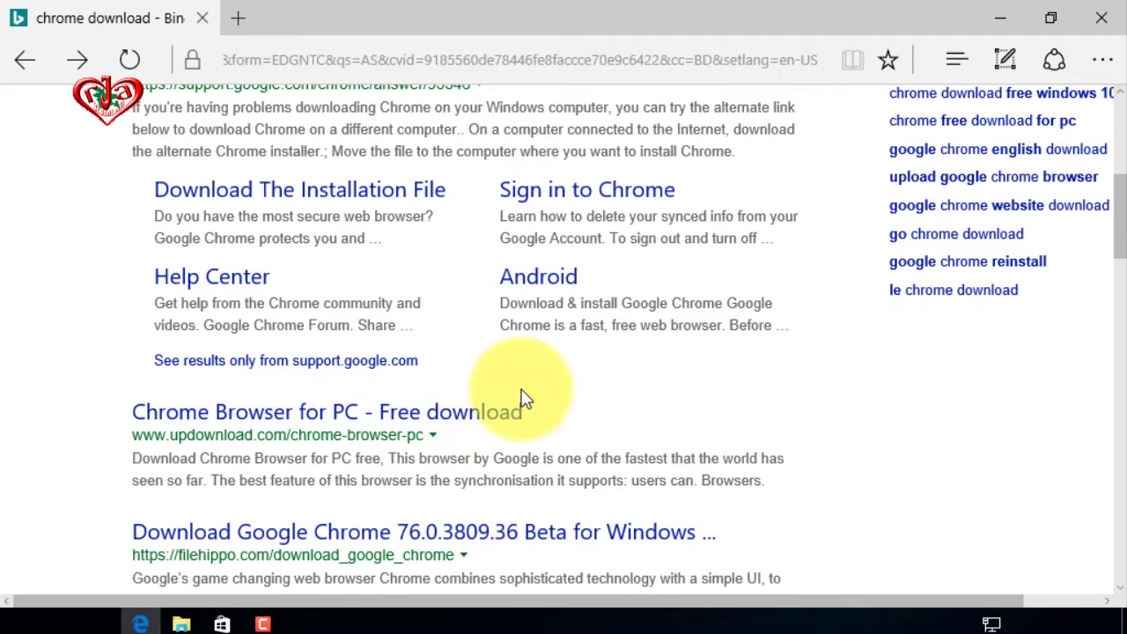
scroll(522, 396, down, 2)
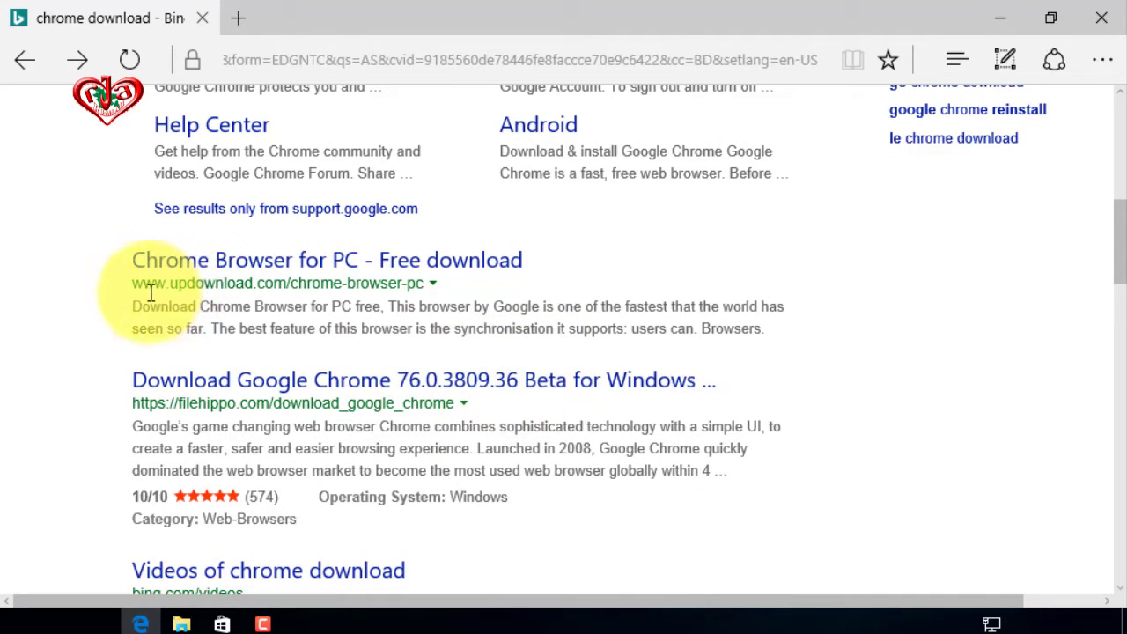
Step: Open the updownload.com 'Chrome Browser for PC - Free download' result and select its web address
click(185, 268)
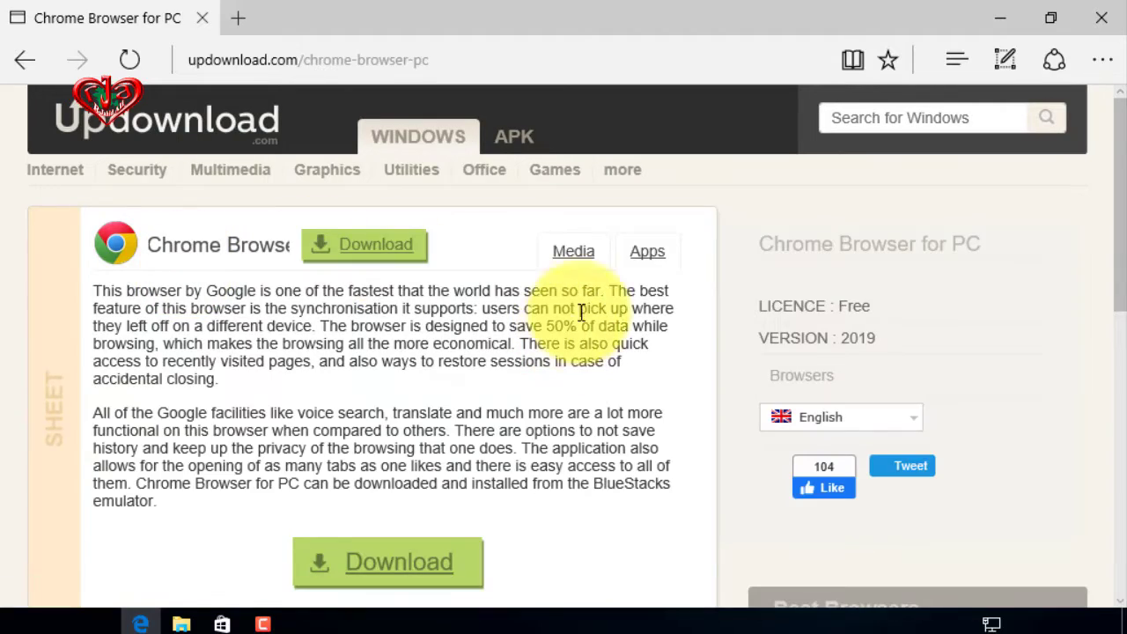
scroll(396, 291, down, 1)
scroll(396, 290, down, 3)
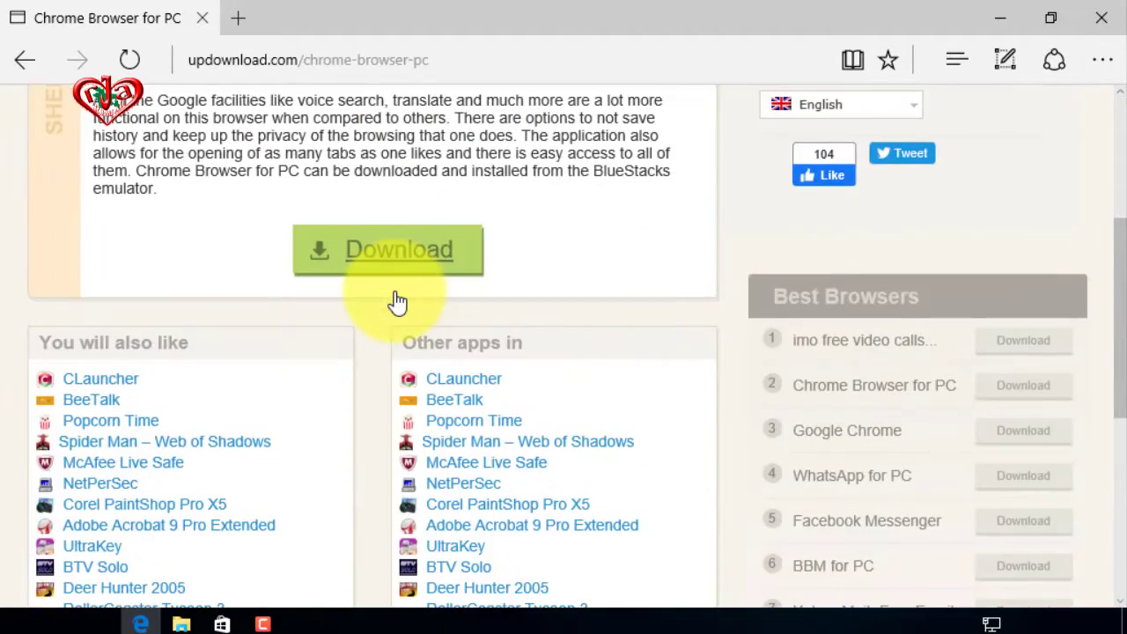
scroll(392, 299, down, 2)
scroll(392, 299, up, 2)
scroll(392, 300, up, 3)
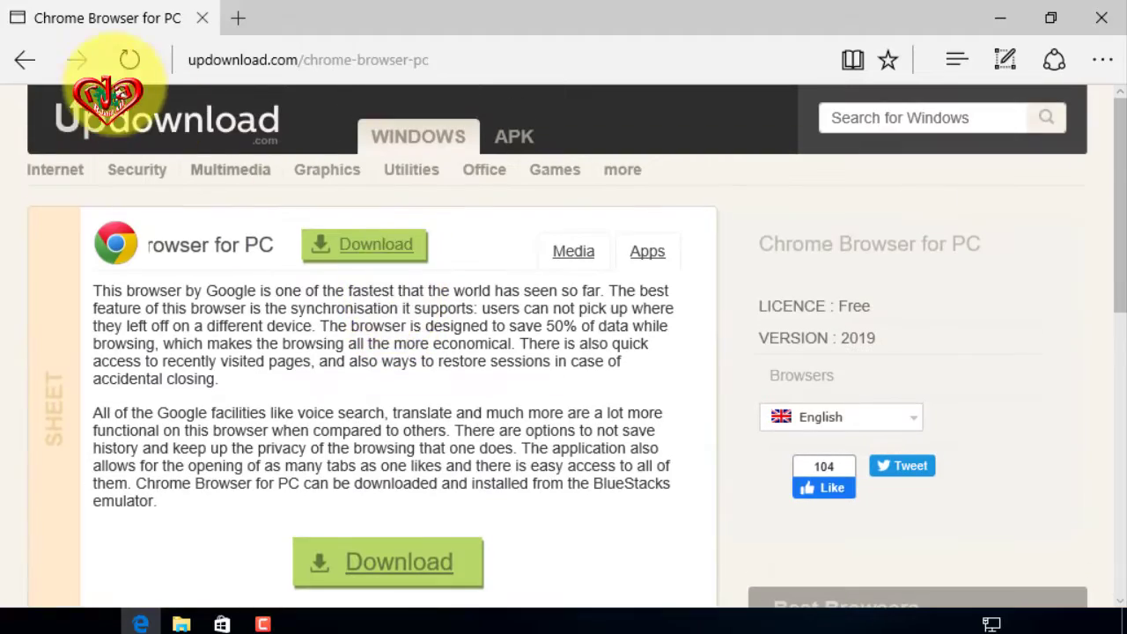
click(327, 62)
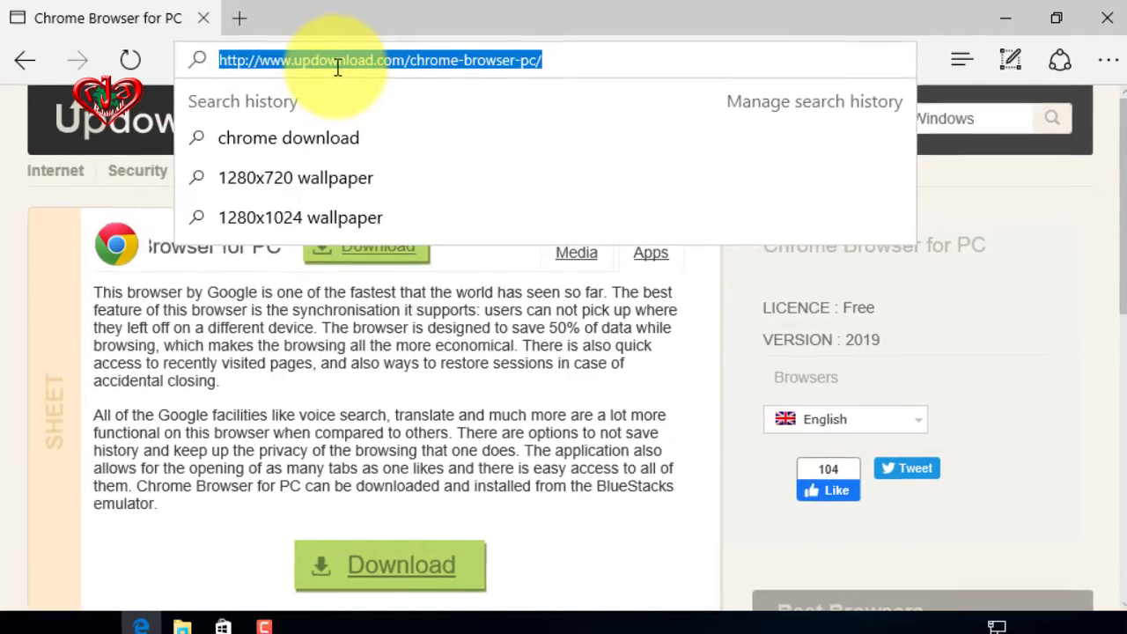
Step: Go to chrome.com and scroll down through the Google Chrome page
text(chrom)
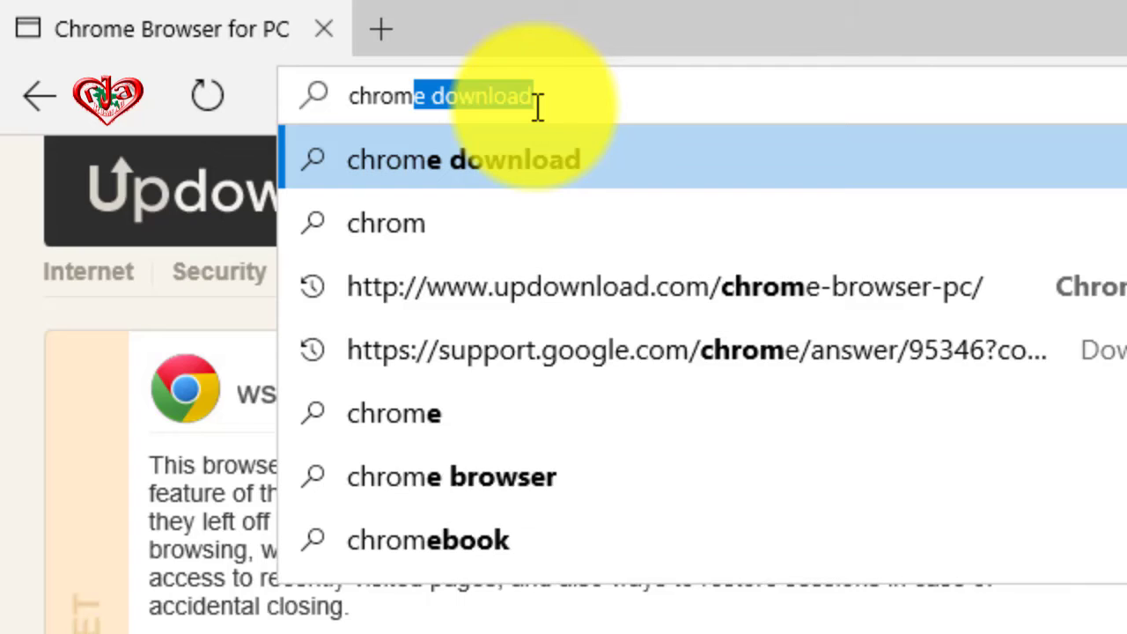
text(e.com)
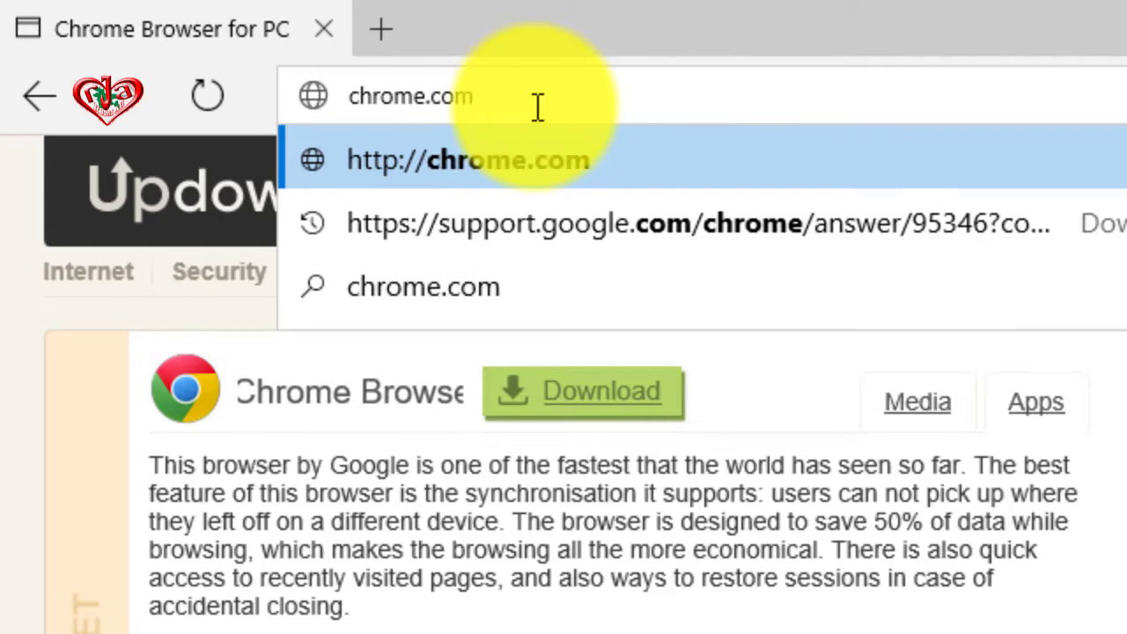
key(Return)
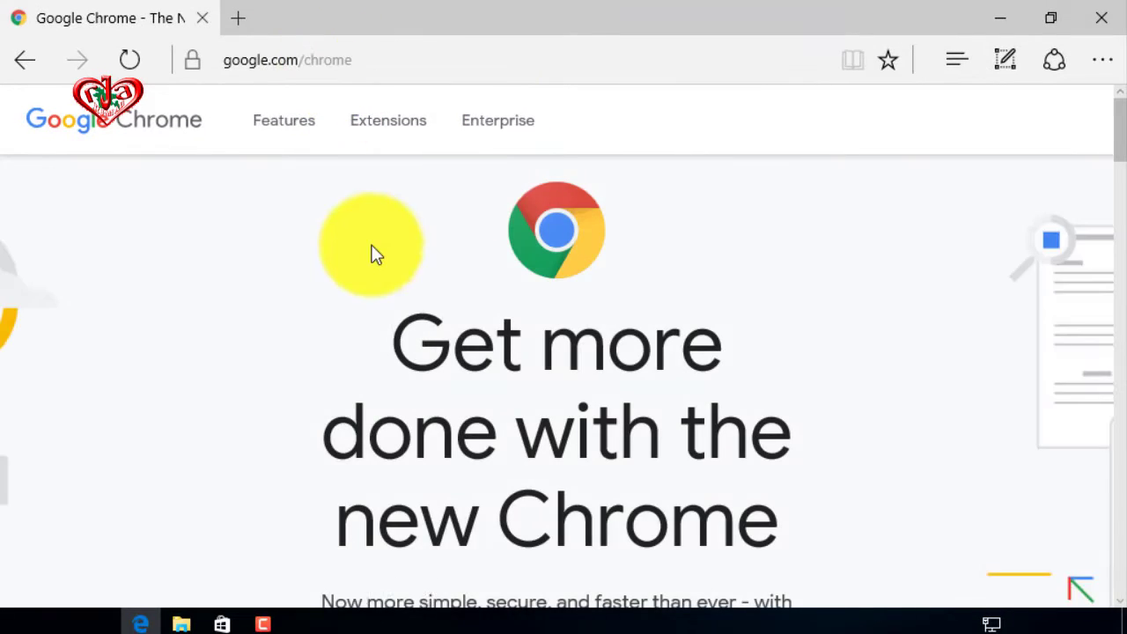
scroll(634, 373, down, 1)
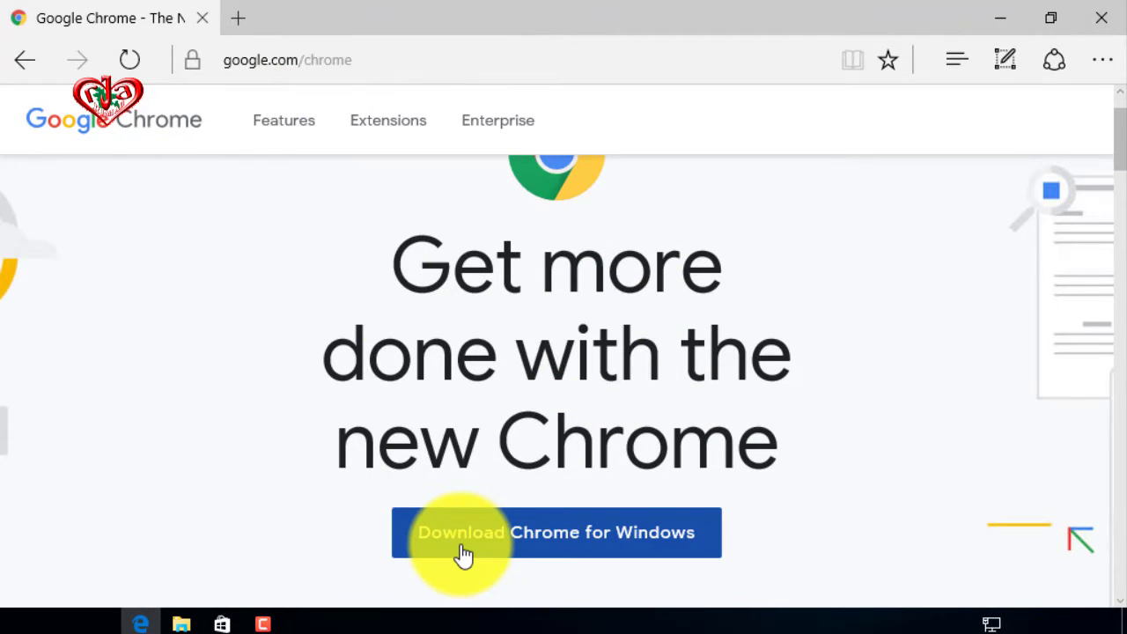
scroll(615, 287, down, 4)
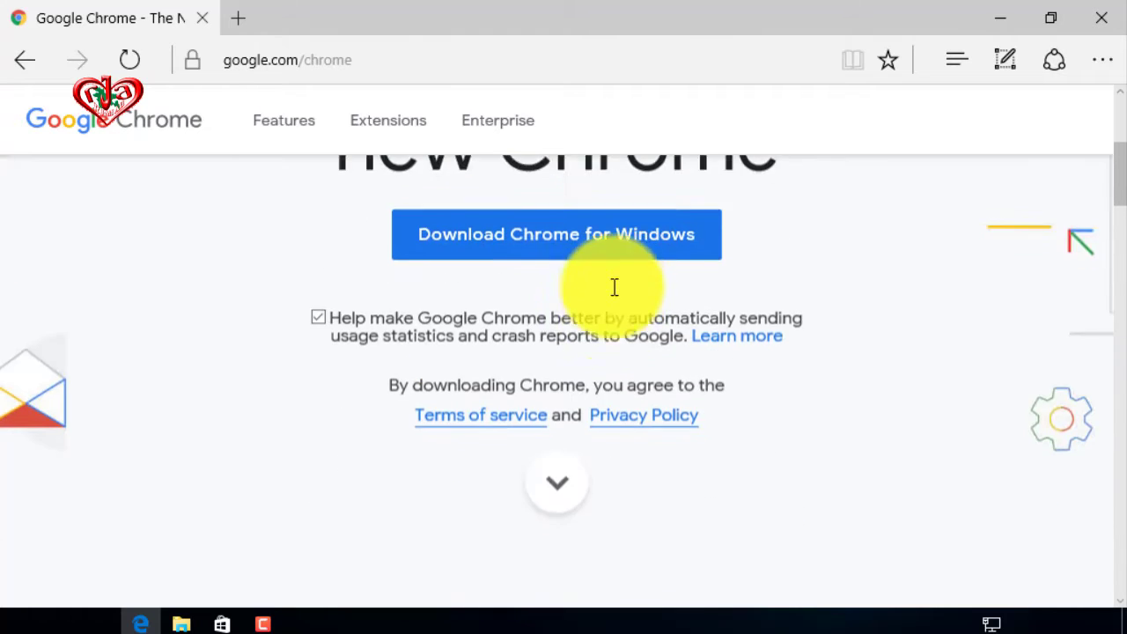
scroll(614, 287, down, 3)
scroll(586, 329, down, 1)
scroll(566, 347, down, 5)
scroll(322, 382, down, 5)
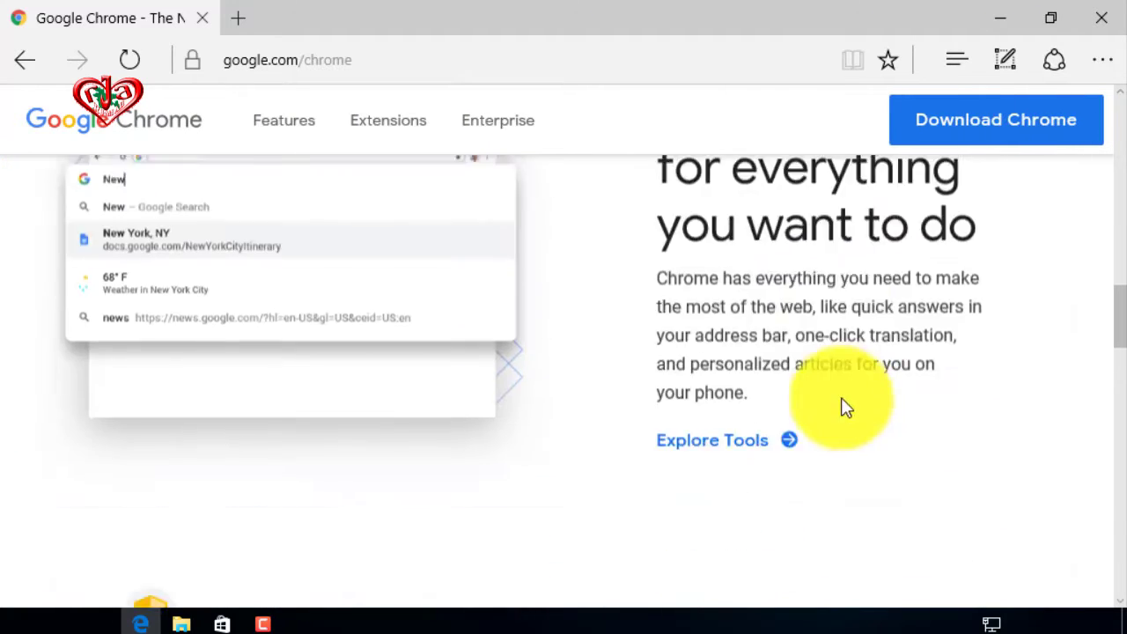
scroll(845, 405, down, 5)
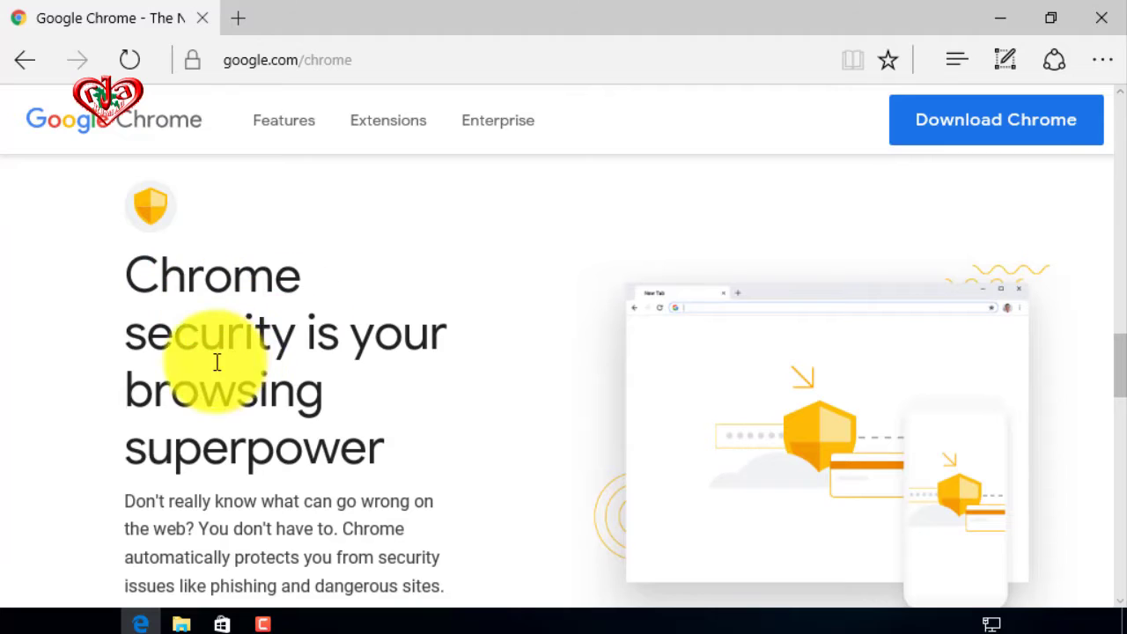
Step: Finish browsing the page and return to the 'Download Chrome for Windows' offer
scroll(377, 431, down, 1)
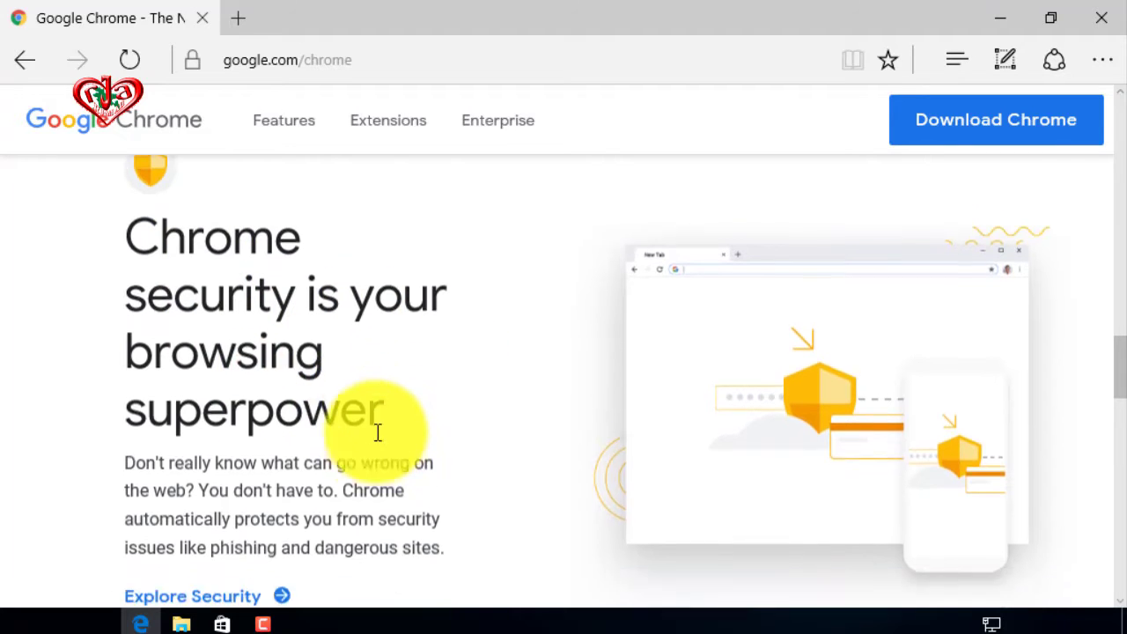
scroll(378, 431, down, 3)
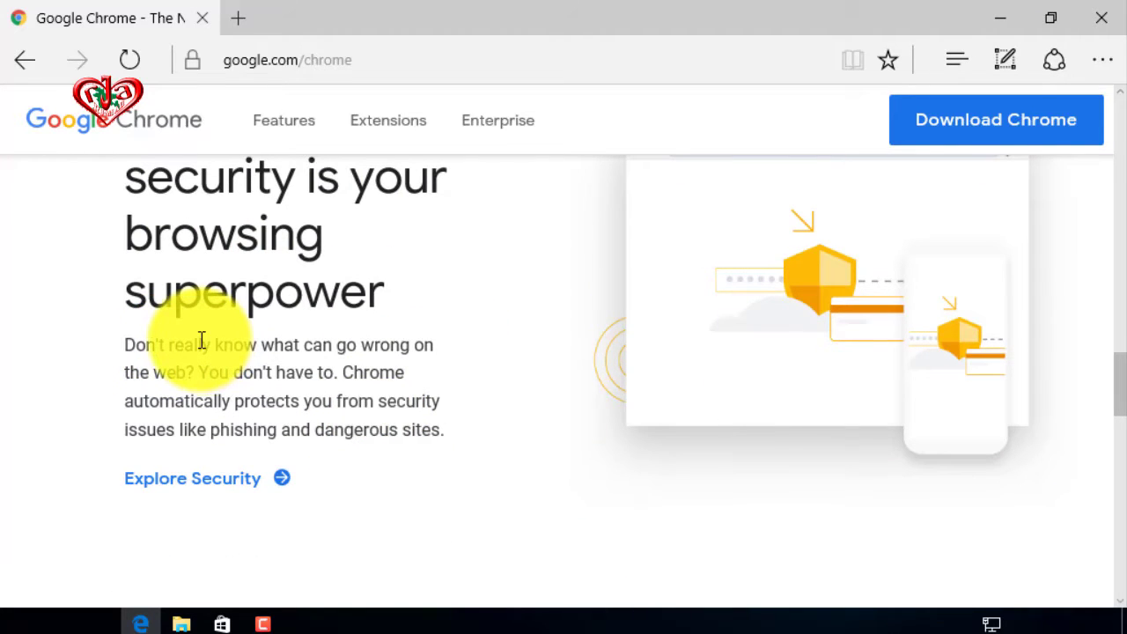
scroll(462, 344, down, 5)
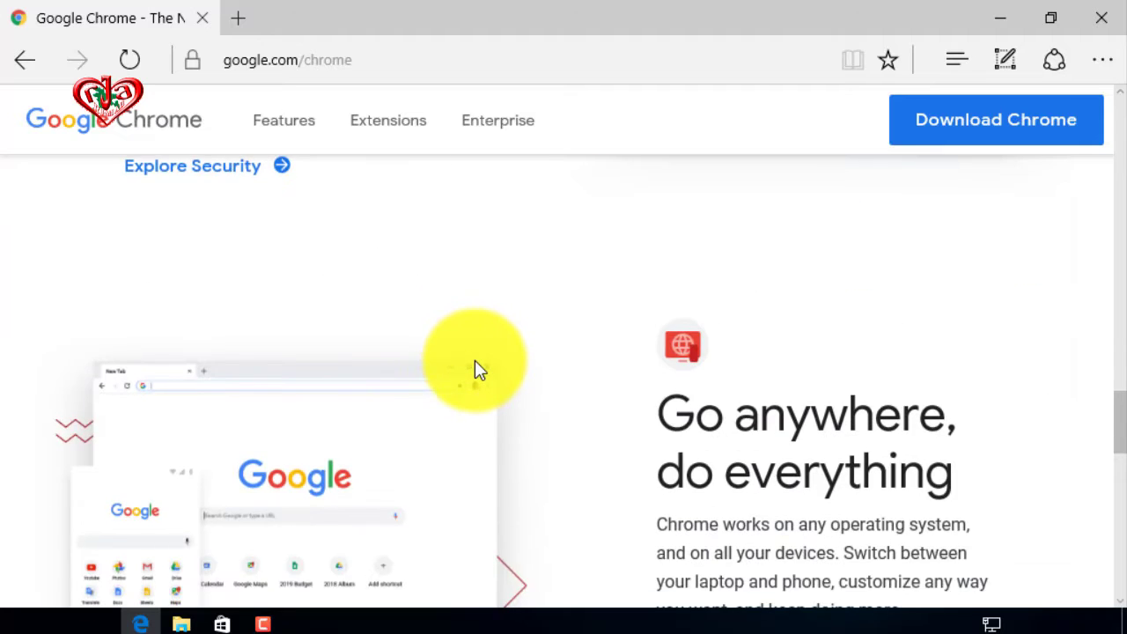
scroll(474, 363, down, 3)
scroll(501, 383, up, 2)
scroll(501, 383, down, 5)
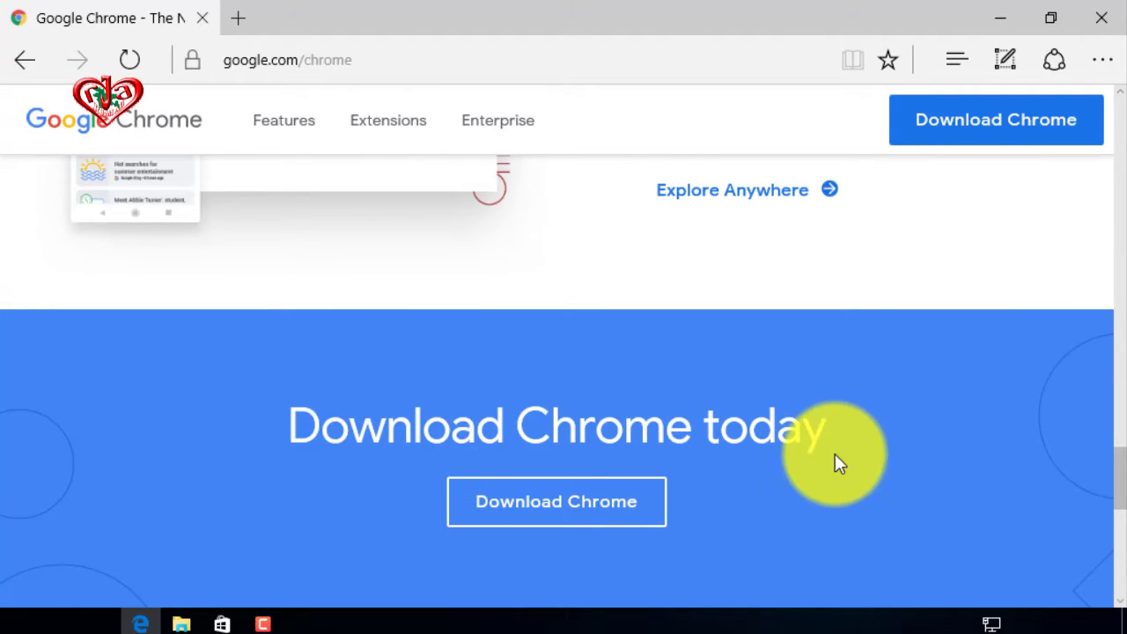
click(549, 518)
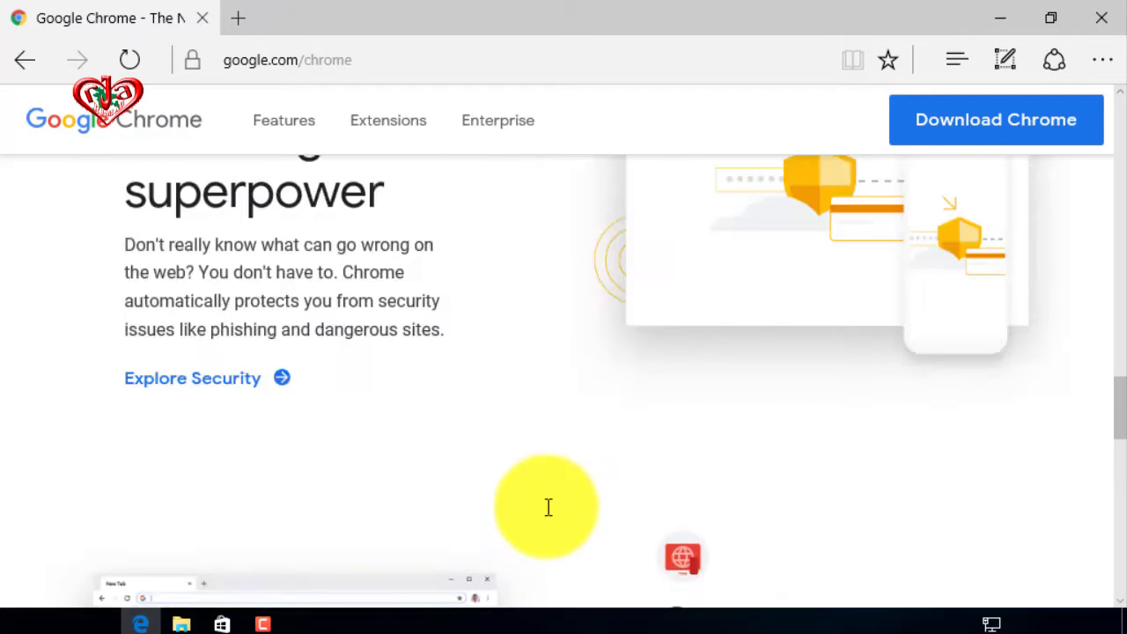
scroll(545, 516, up, 4)
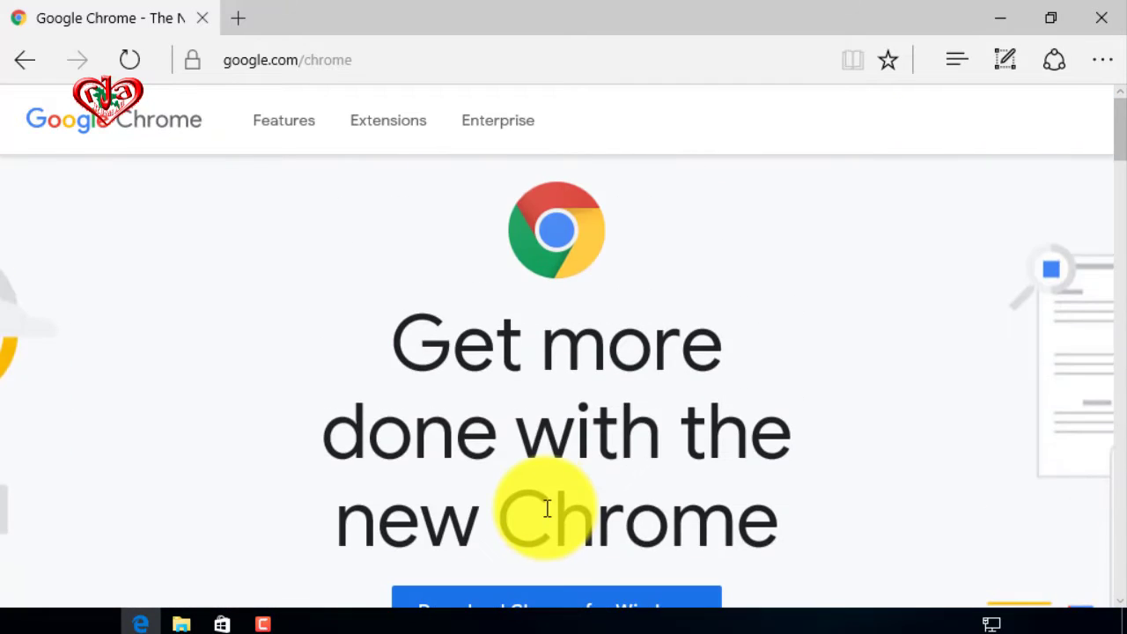
scroll(553, 515, down, 3)
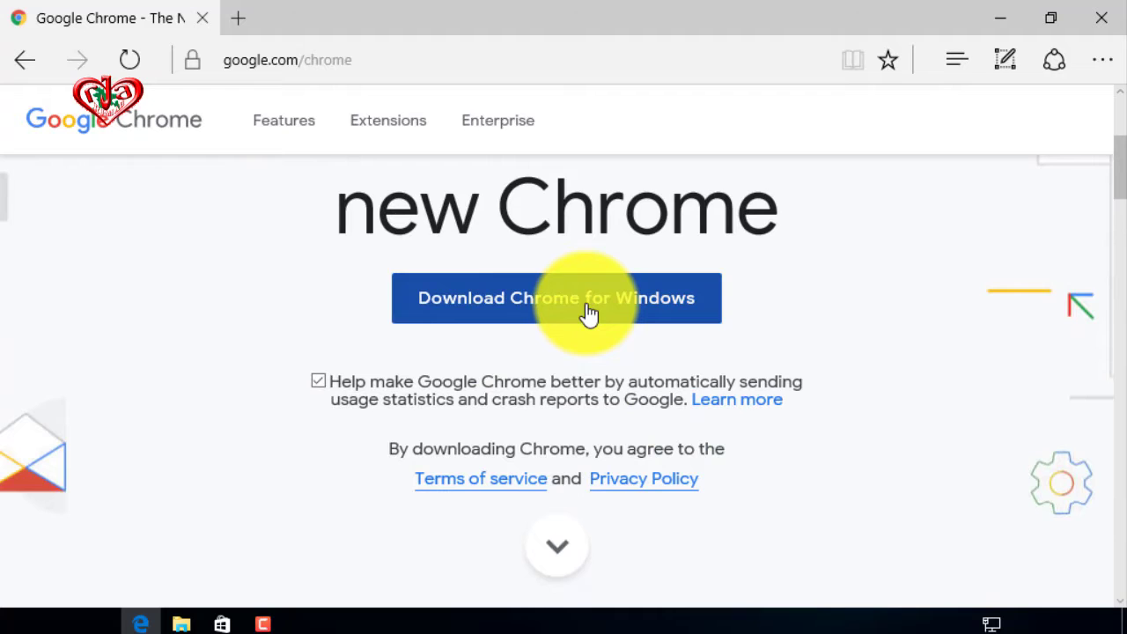
Step: Download ChromeSetup.exe (1,365 KB), open its Downloads folder, and minimize Edge
click(552, 303)
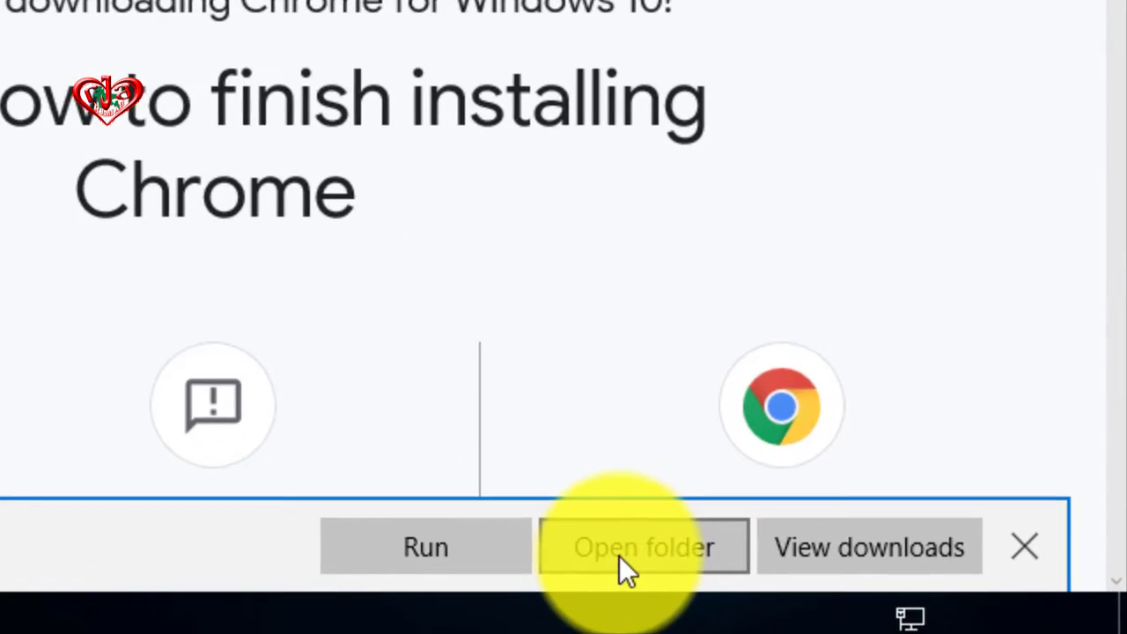
click(619, 556)
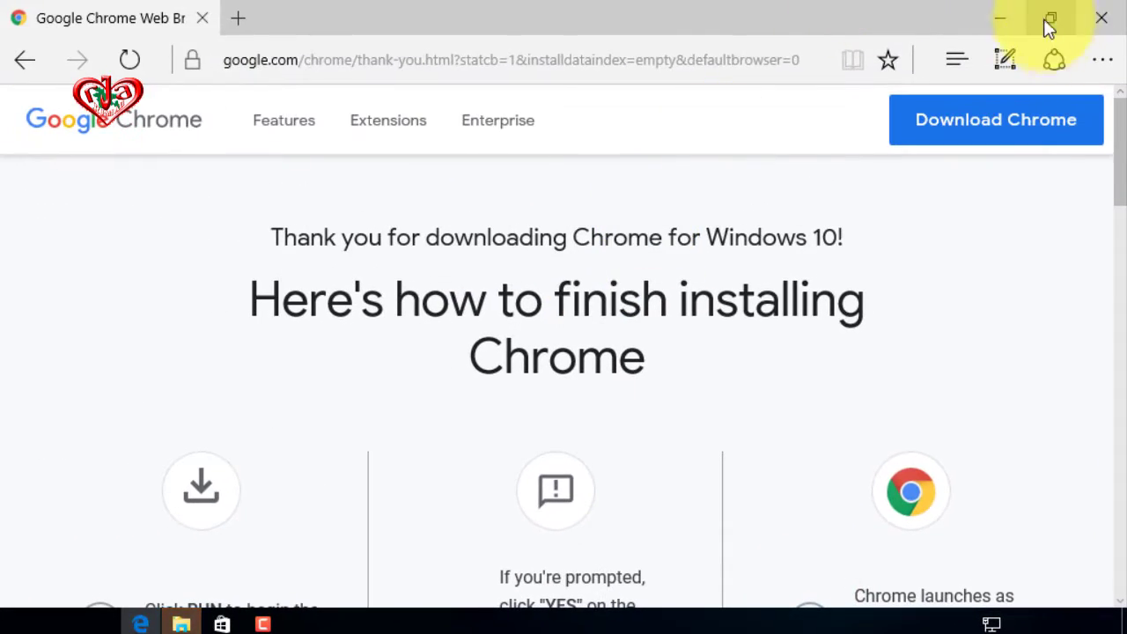
click(1000, 18)
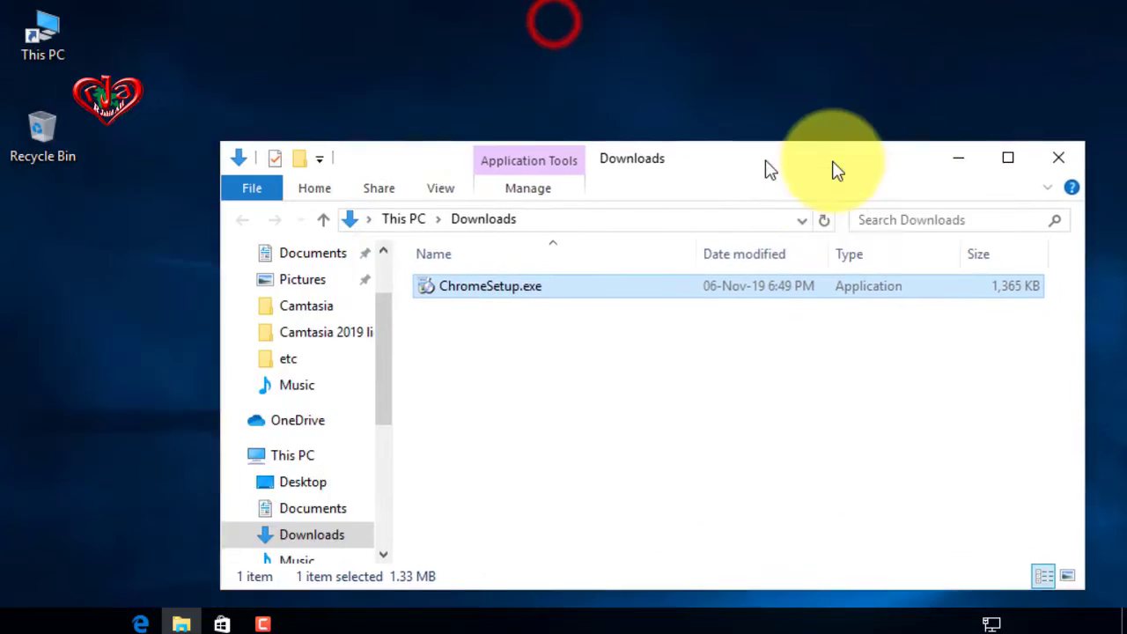
Step: Center the Downloads window and refresh its file listing
drag(558, 27, 823, 81)
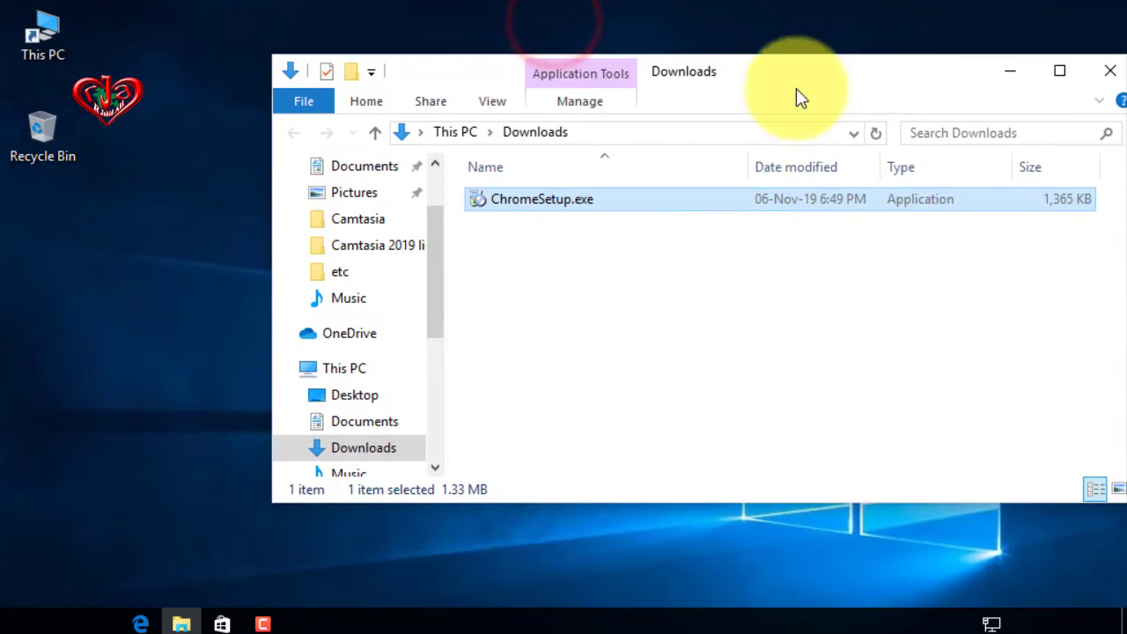
right_click(585, 266)
right_click(642, 360)
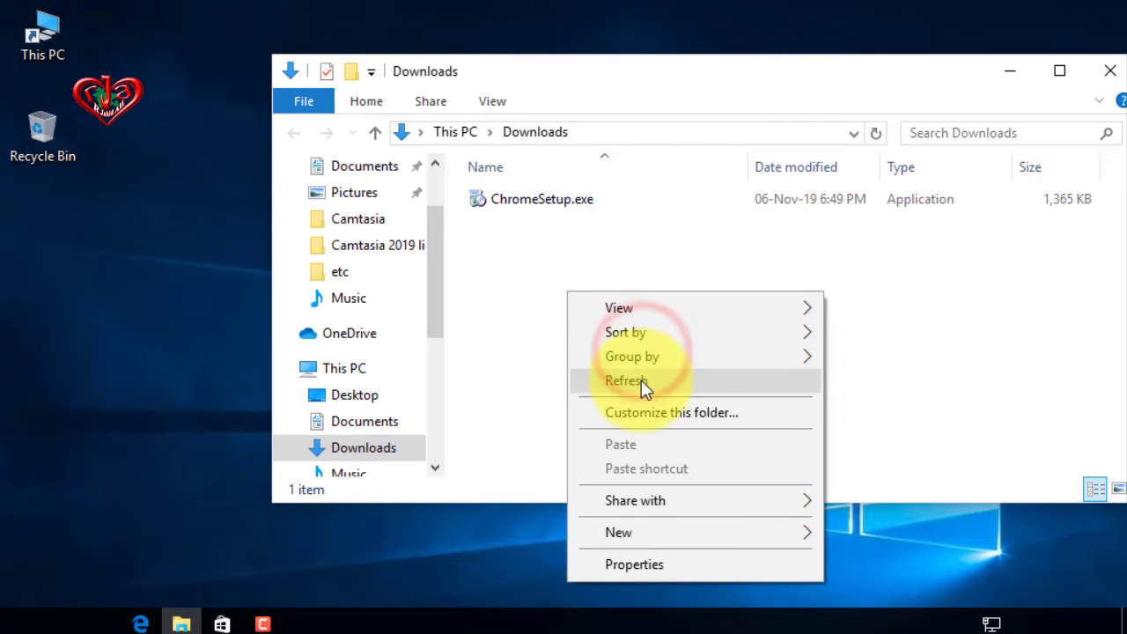
click(641, 379)
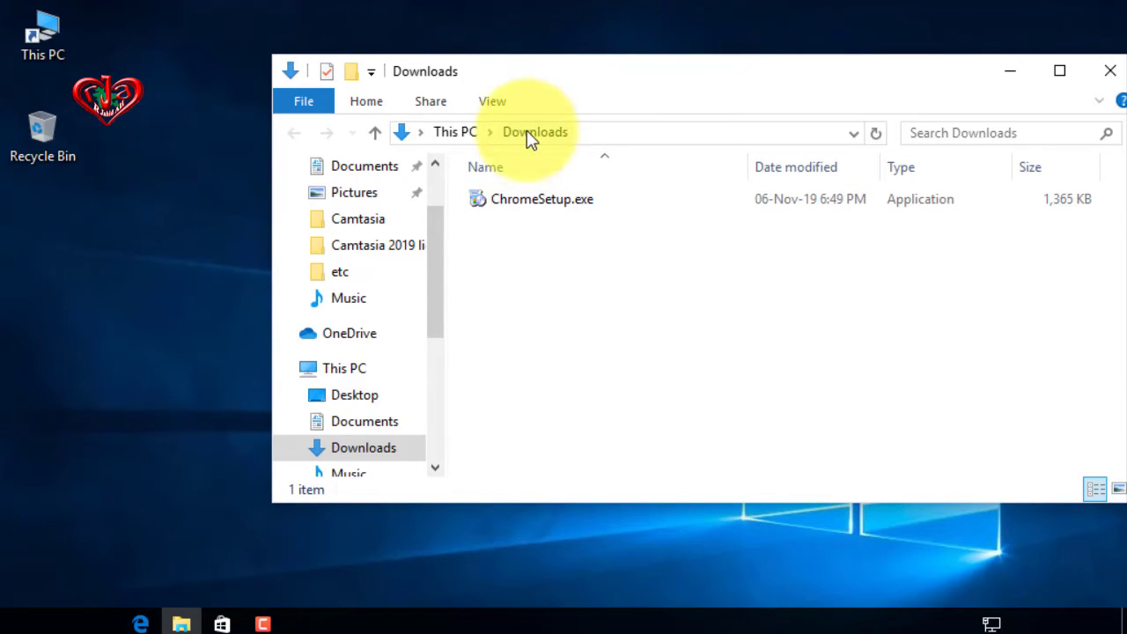
Step: Bring up the context menu for ChromeSetup.exe
right_click(514, 198)
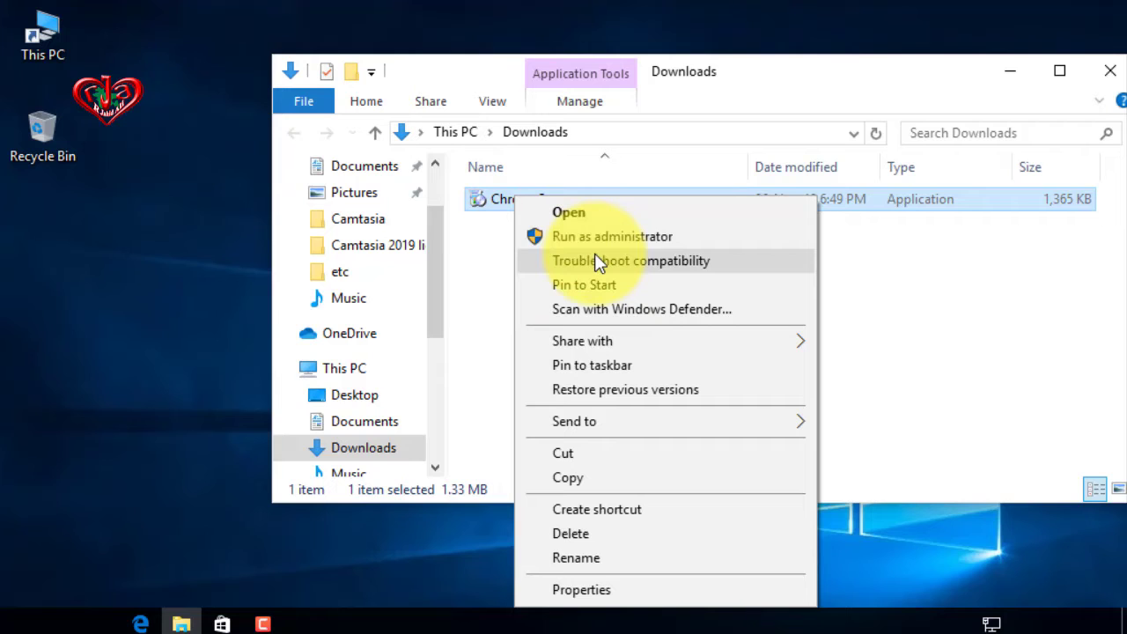
click(482, 241)
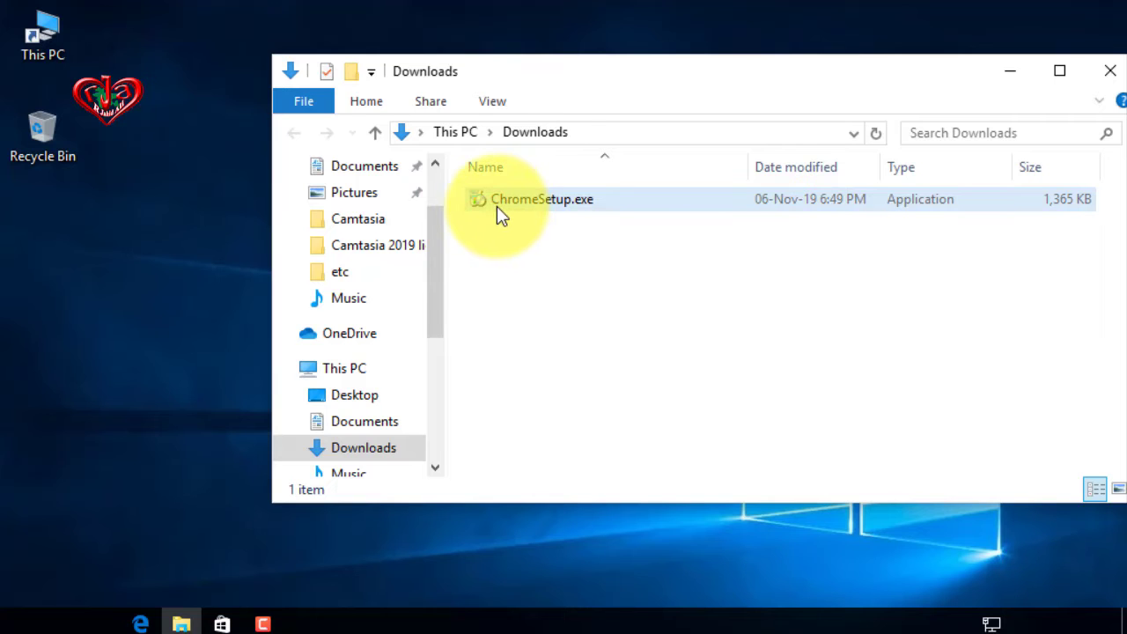
right_click(496, 217)
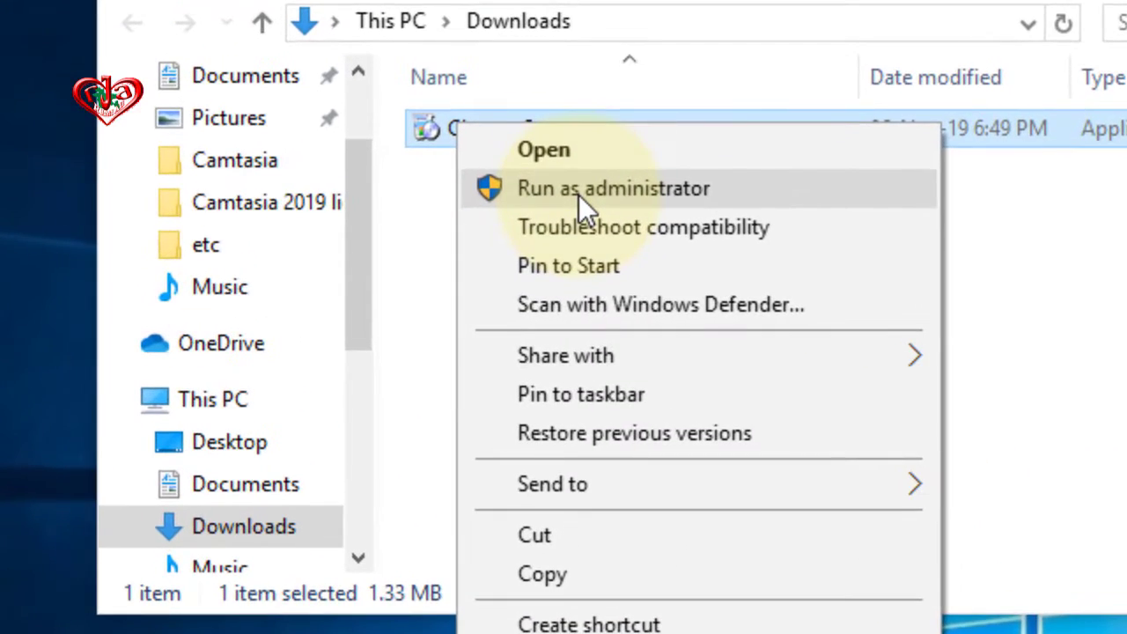
Step: Run ChromeSetup.exe as administrator to install Google Chrome
click(580, 190)
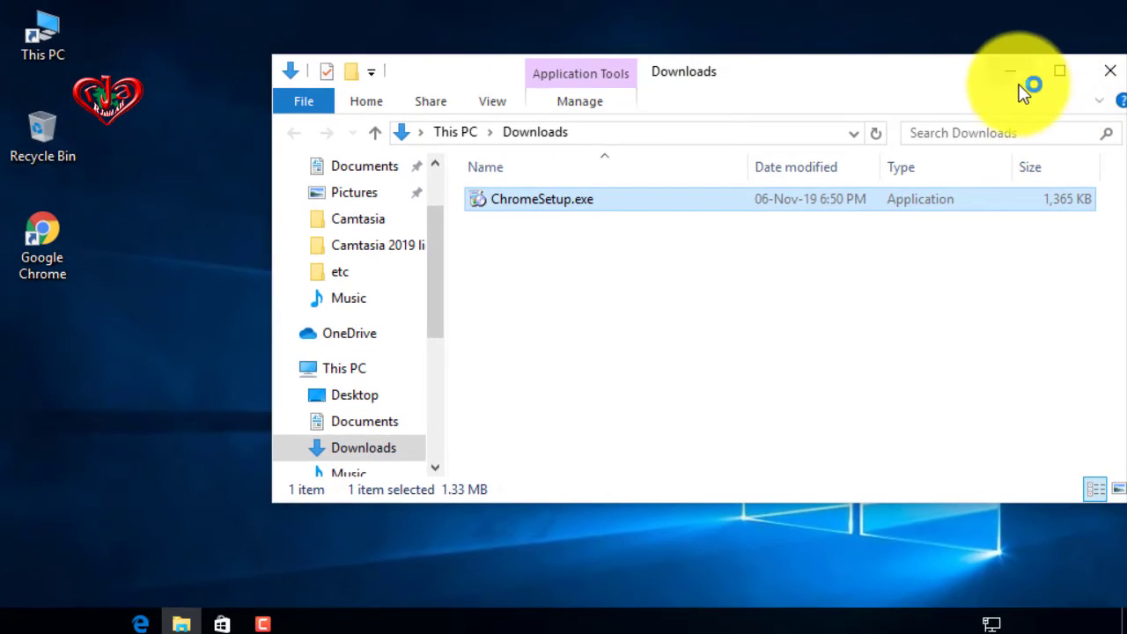
Step: Start Chrome's Get Started welcome setup, open a New Tab, then minimize Chrome
click(1013, 84)
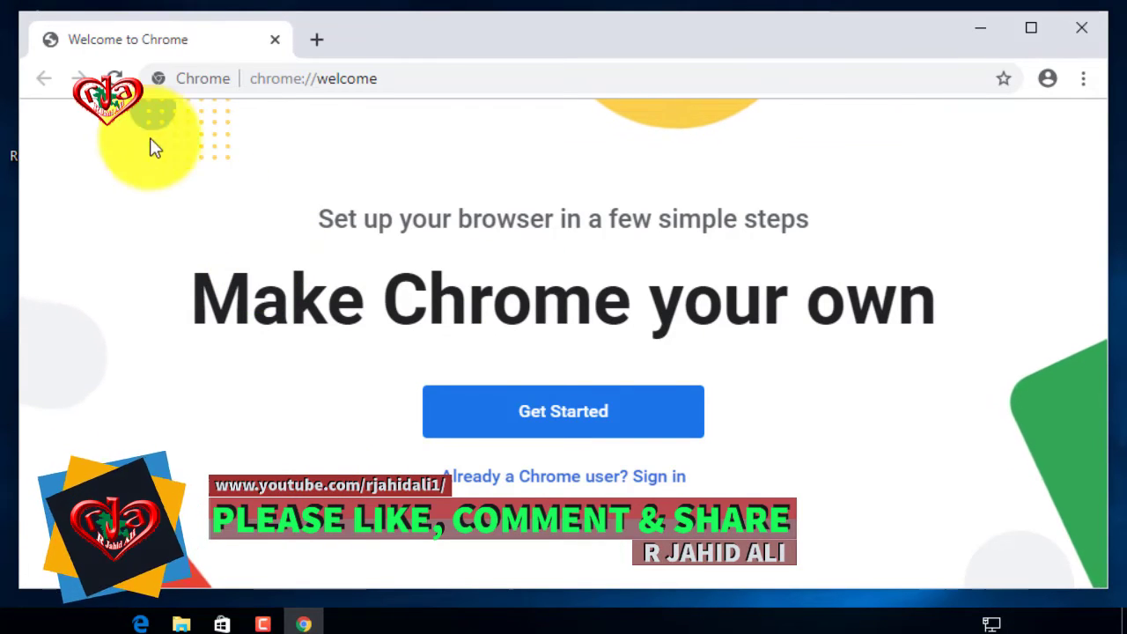
click(564, 428)
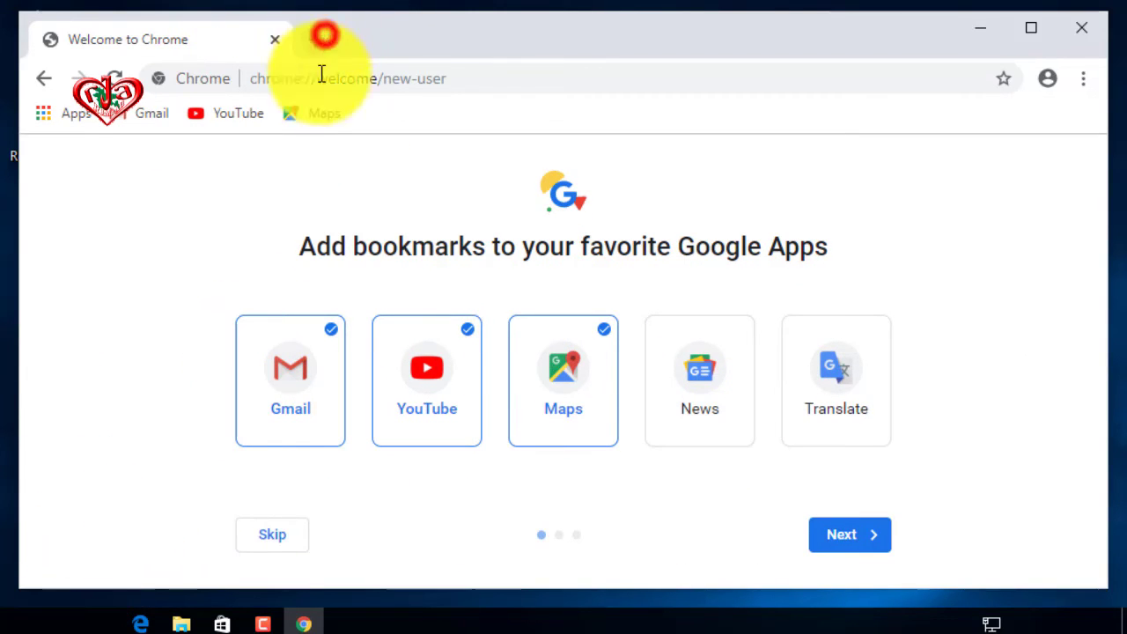
click(324, 35)
click(172, 40)
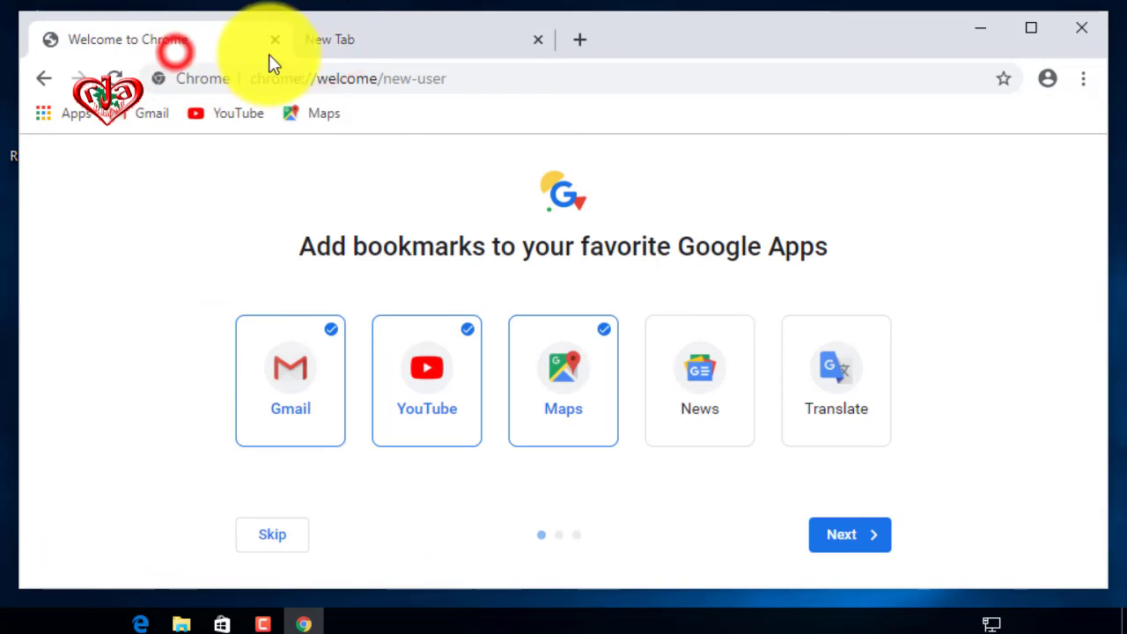
click(980, 29)
right_click(470, 120)
right_click(523, 180)
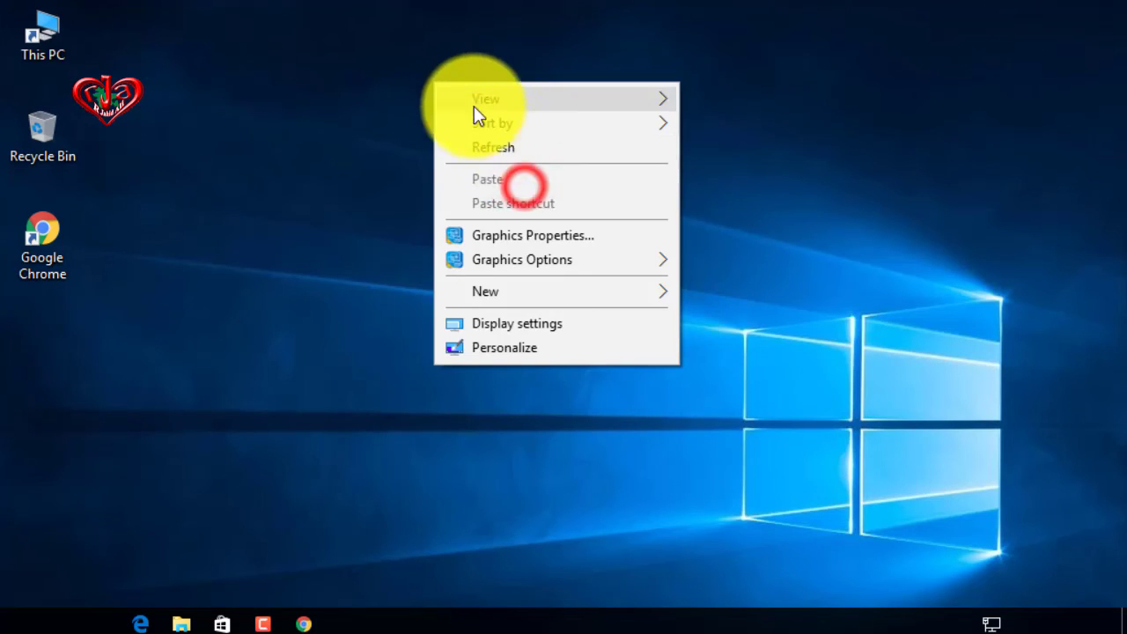
right_click(506, 150)
click(472, 130)
right_click(415, 84)
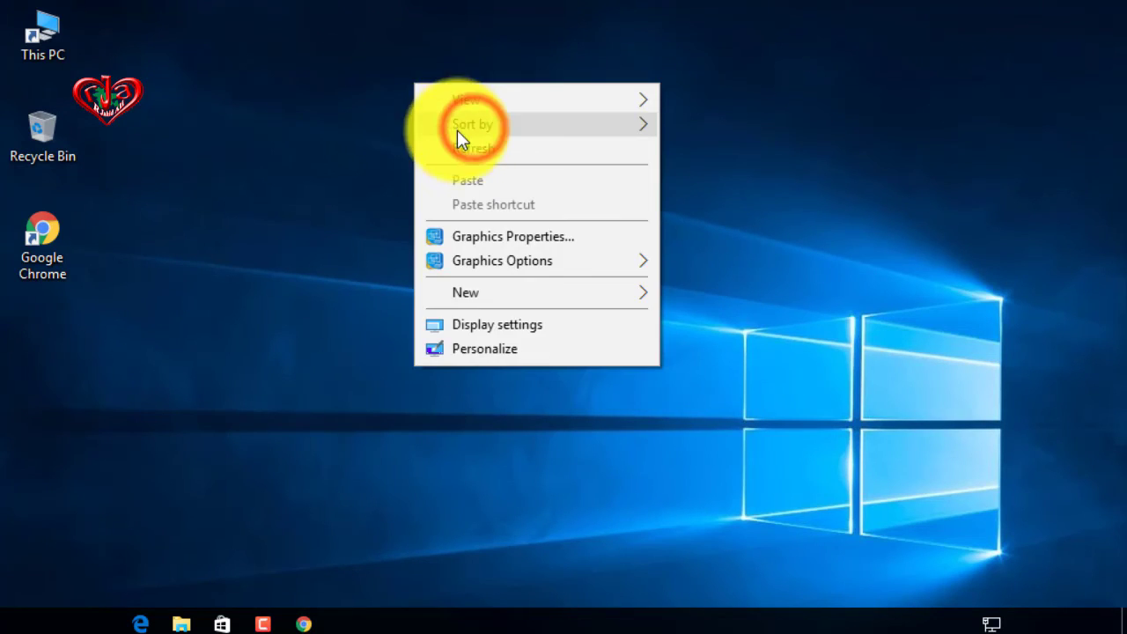
click(458, 146)
right_click(408, 87)
click(474, 155)
right_click(483, 36)
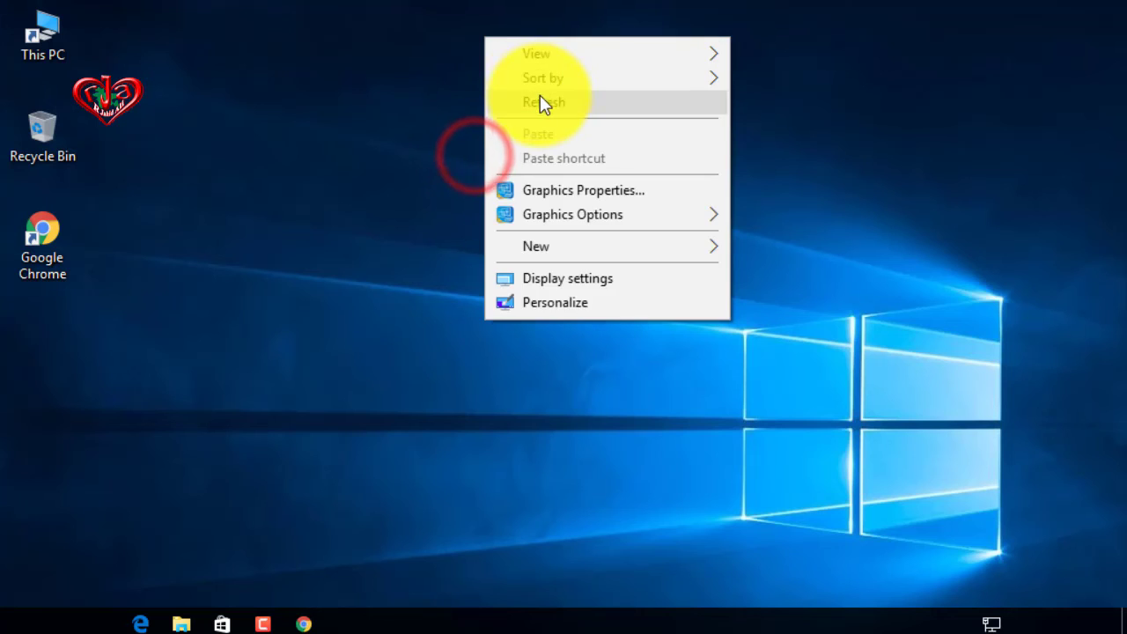
click(538, 103)
right_click(471, 61)
click(521, 130)
right_click(446, 83)
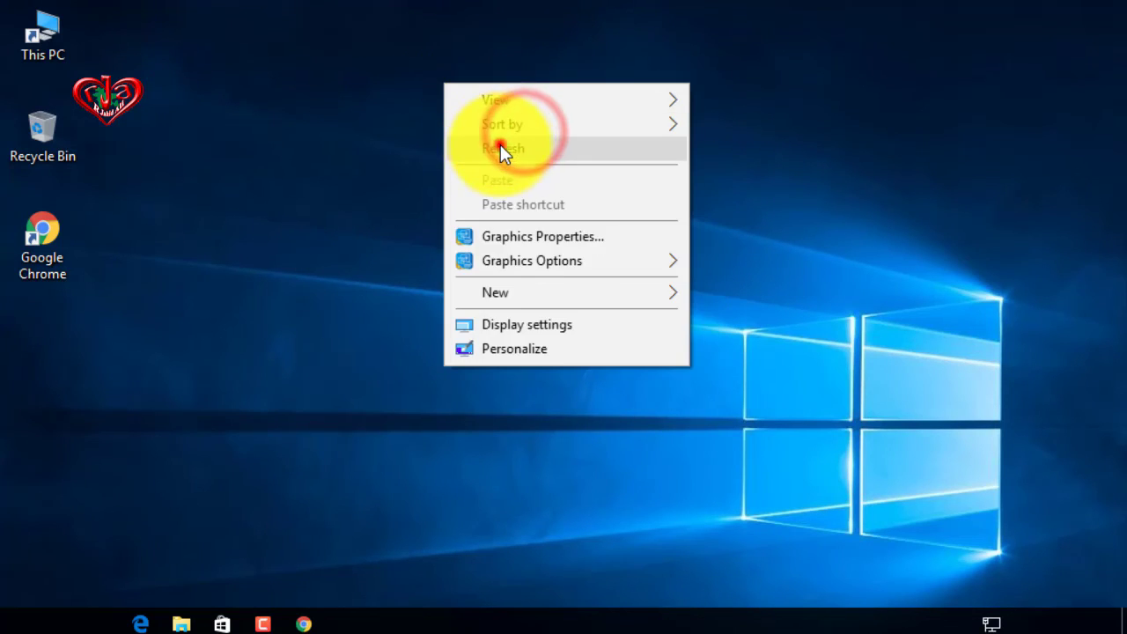
click(500, 144)
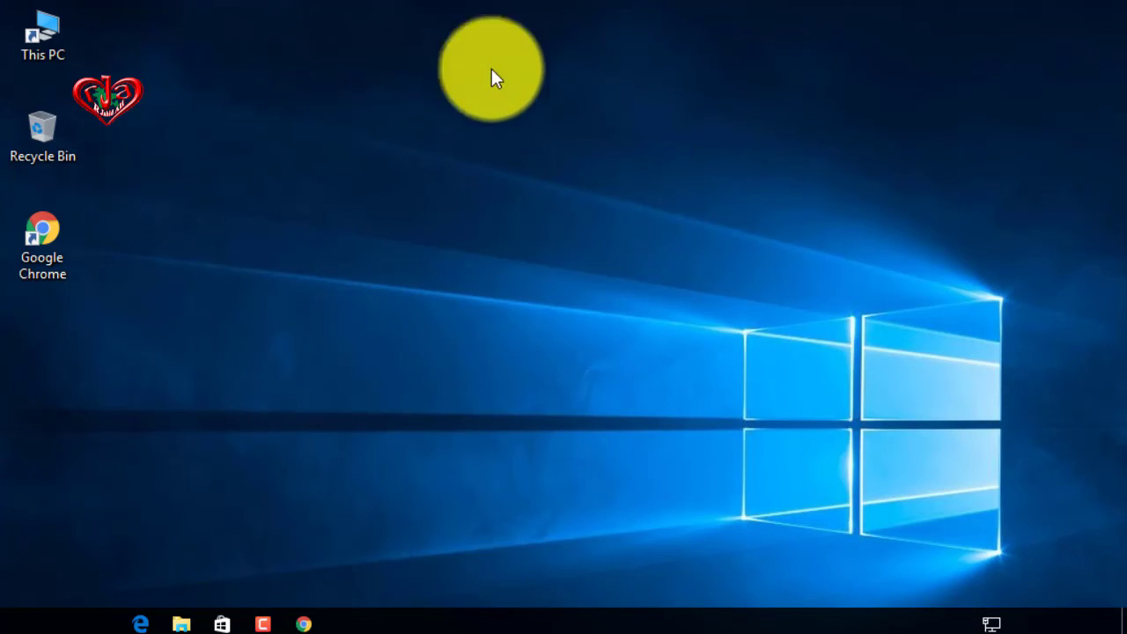